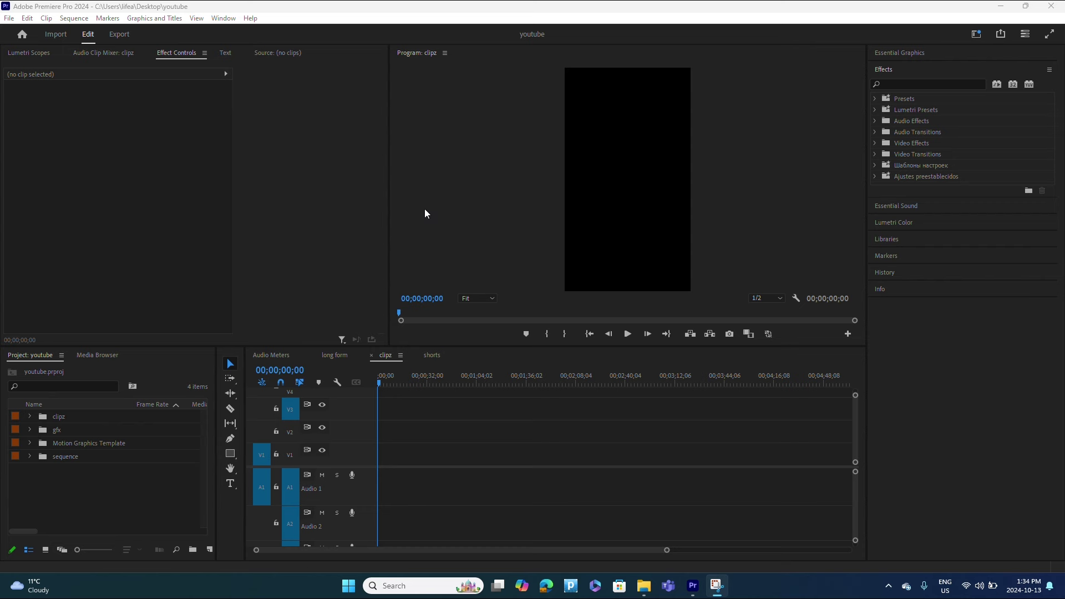
- Import the three Woman Says Ex's Girlfriend clips from Downloads using File > Import
{"action": "left_click", "coordinate": [9, 18]}
{"action": "left_click", "coordinate": [8, 17]}
{"action": "left_click", "coordinate": [28, 19]}
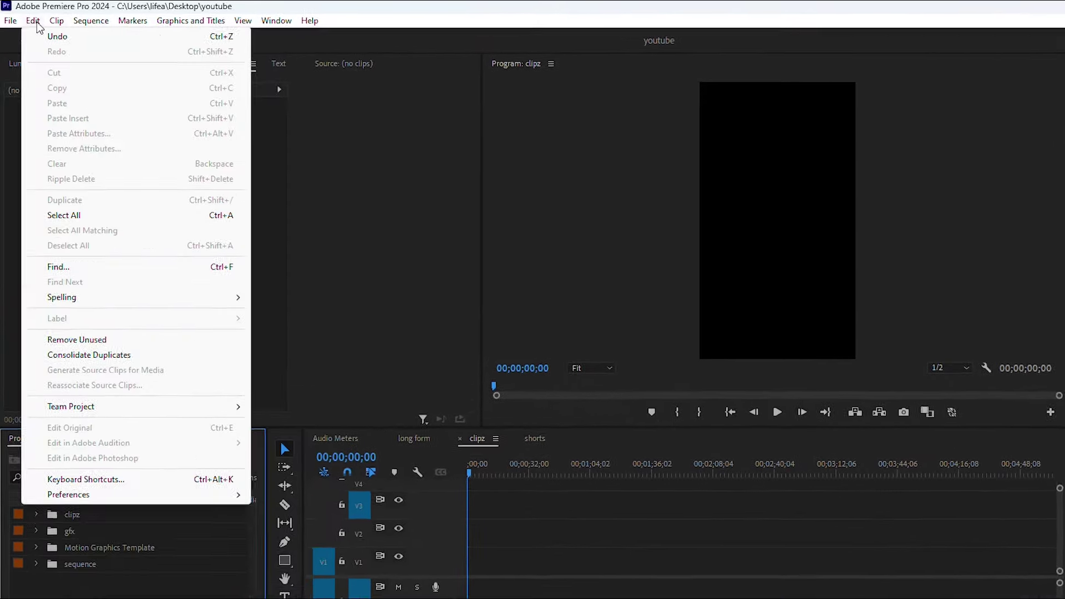
{"action": "mouse_move", "coordinate": [8, 20]}
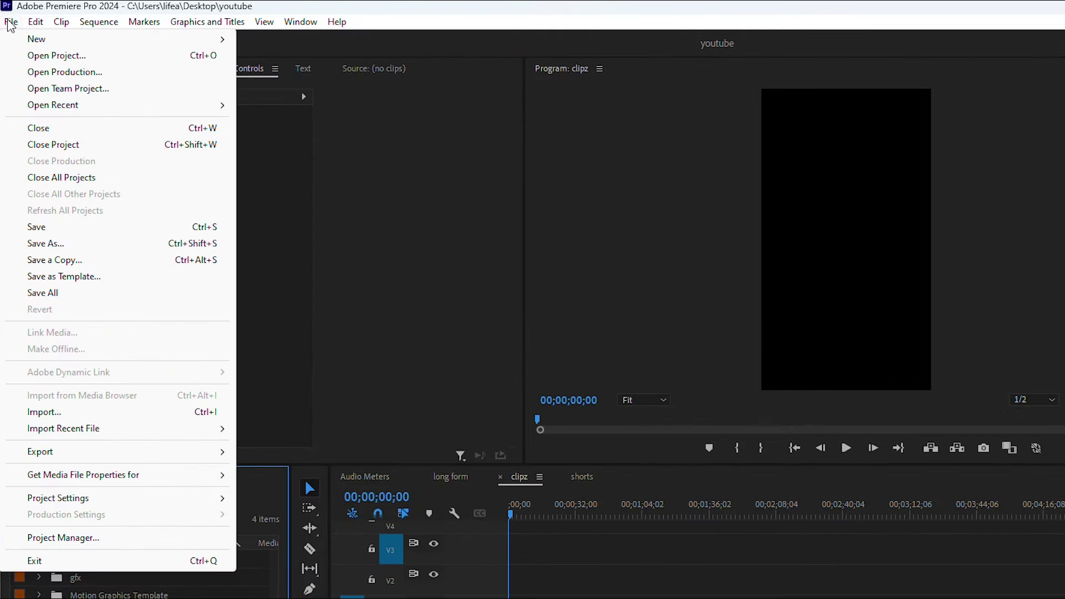
{"action": "left_click", "coordinate": [47, 415]}
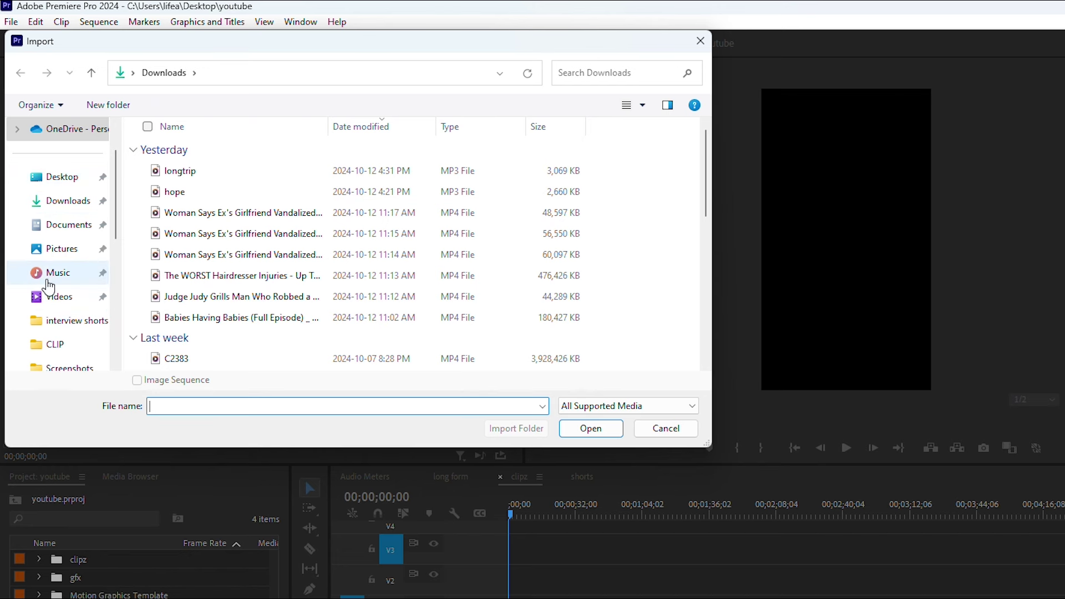
{"action": "left_click", "coordinate": [67, 204]}
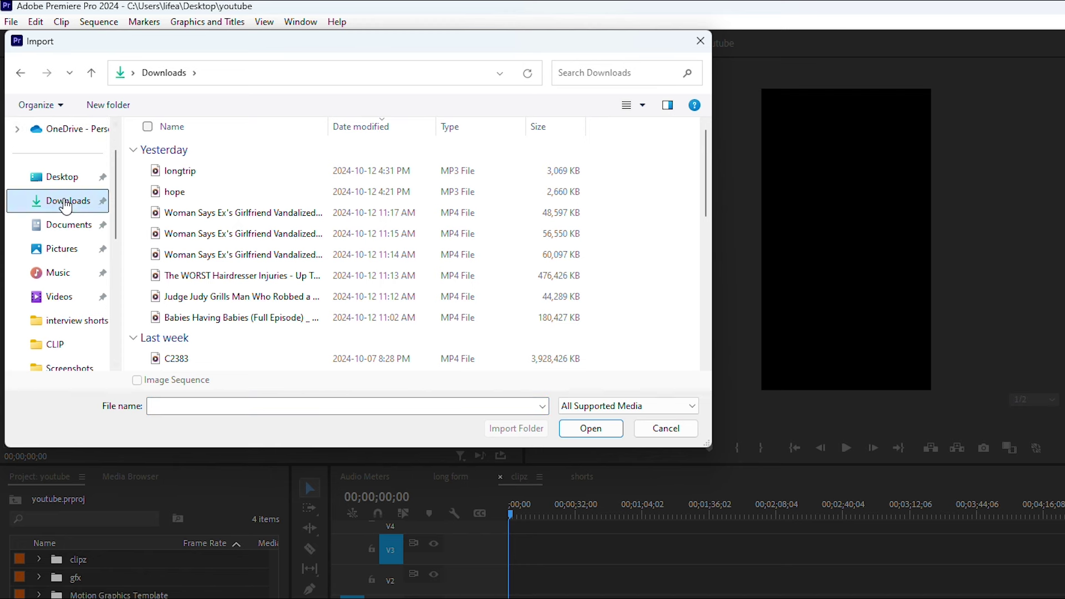
{"action": "left_click", "coordinate": [143, 213]}
{"action": "left_click", "coordinate": [143, 234]}
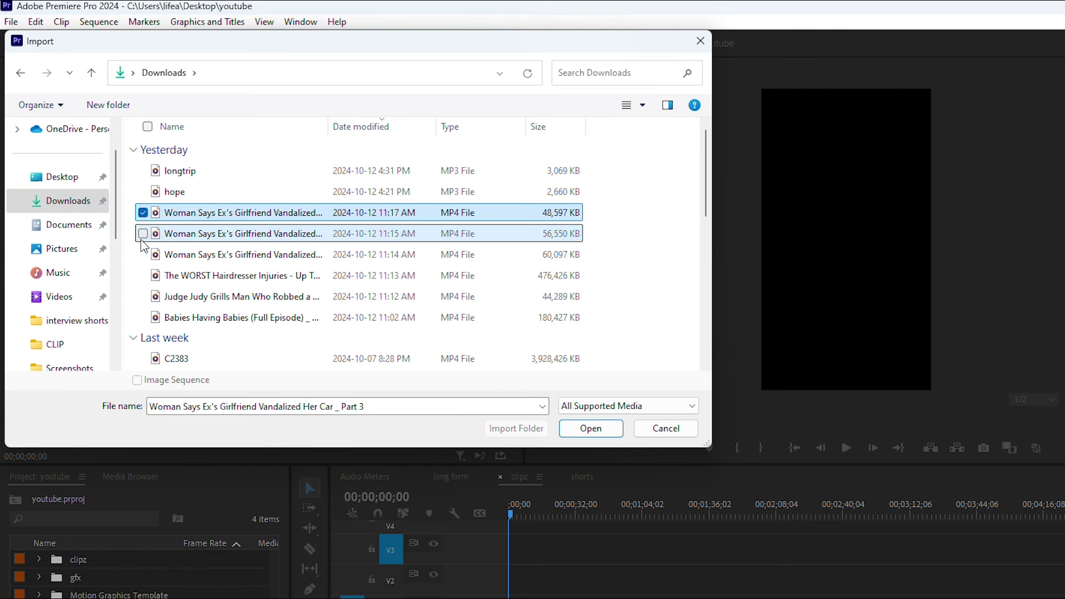
{"action": "left_click", "coordinate": [143, 255]}
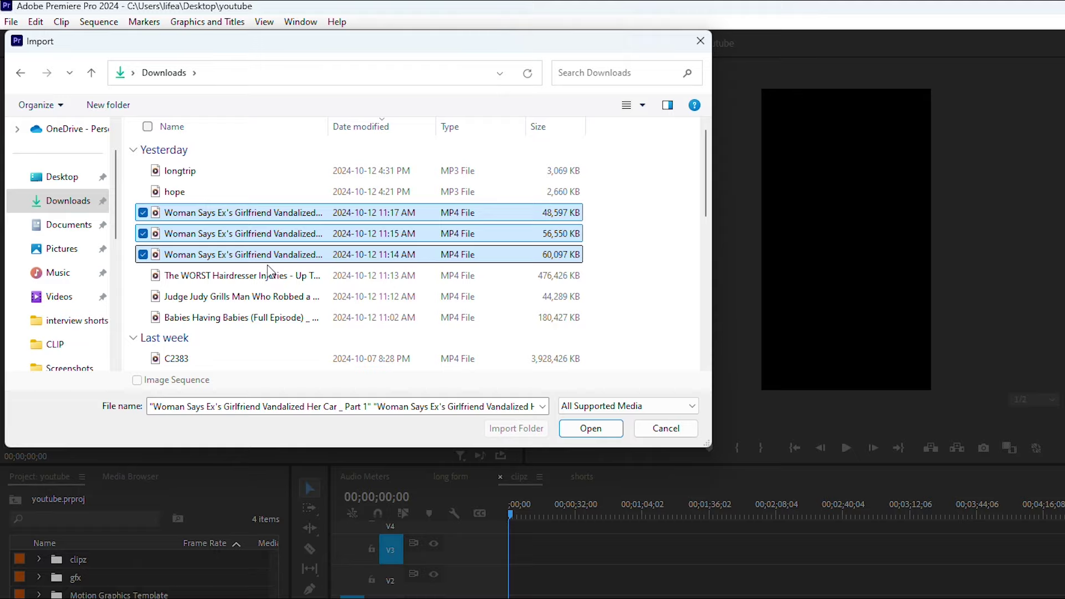
{"action": "left_click", "coordinate": [591, 428]}
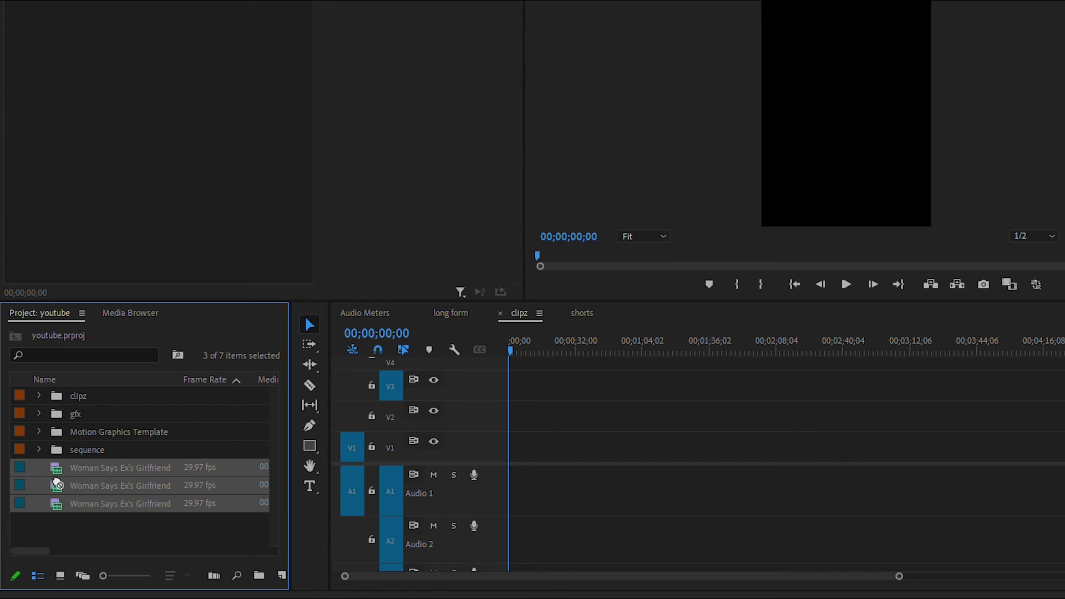
- Drag the three Woman Says Ex's Girlfriend clips into clipz, then expand and collapse the bin to check
{"action": "left_click_drag", "start_coordinate": [56, 484], "coordinate": [60, 401]}
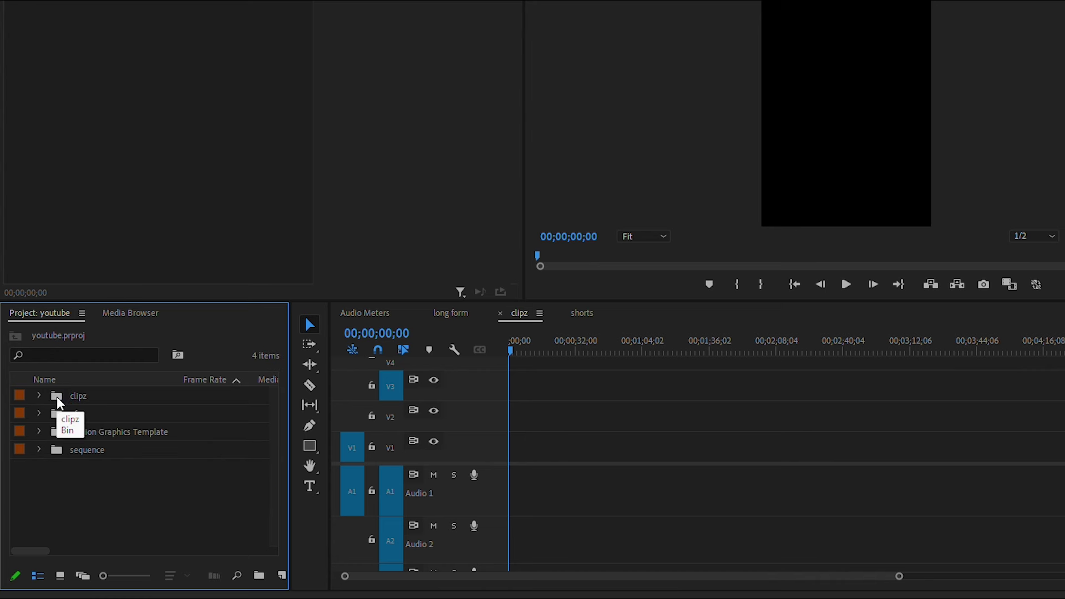
{"action": "left_click", "coordinate": [39, 396]}
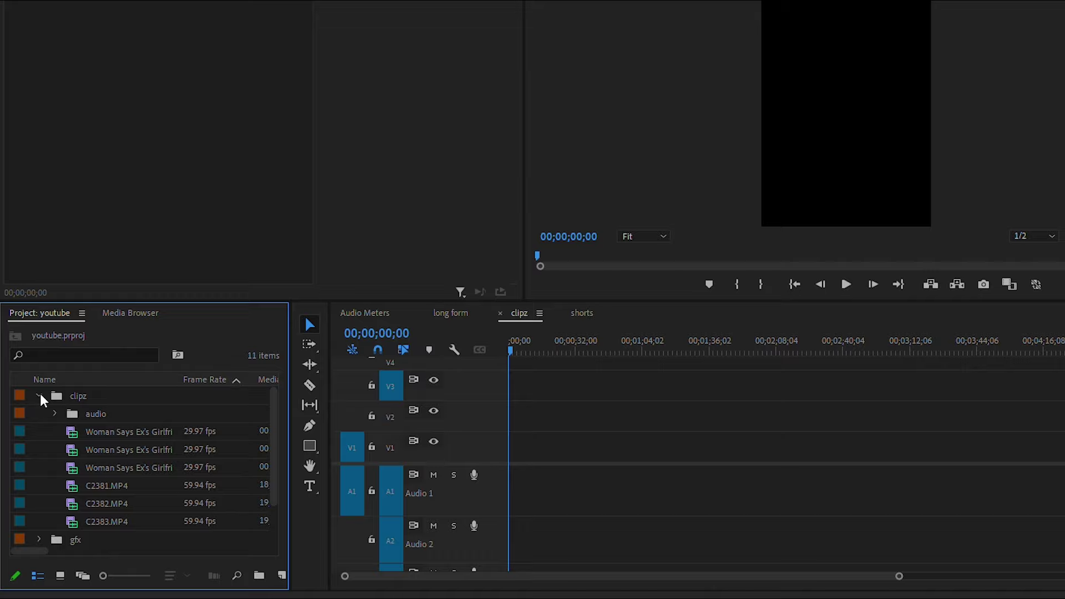
{"action": "left_click", "coordinate": [40, 396]}
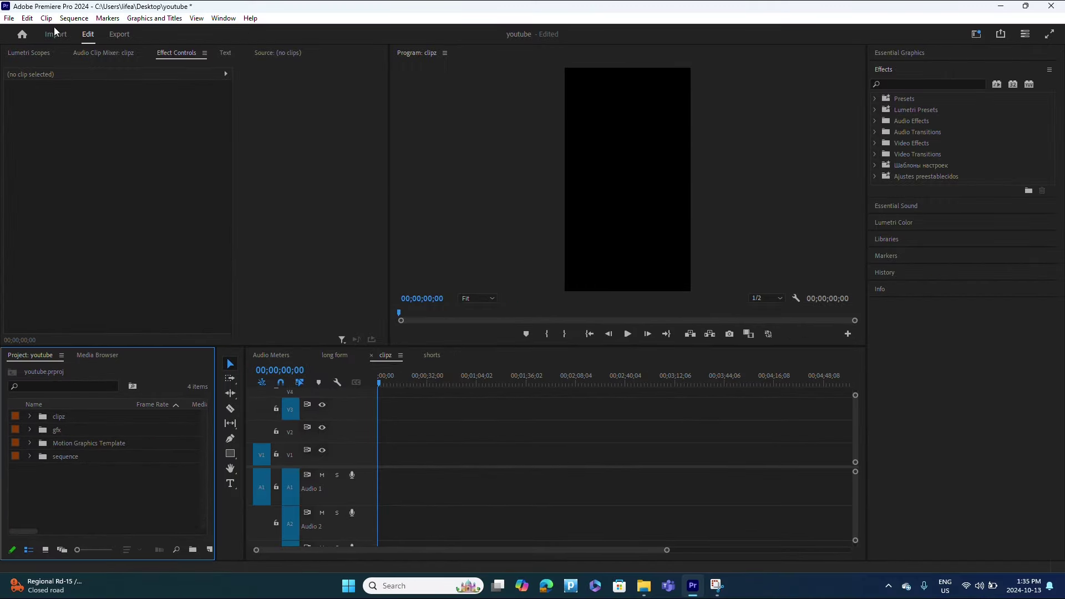
- Import Babies Having Babies (Full Episode) from Downloads through the Import tab's media browser
{"action": "left_click", "coordinate": [56, 34]}
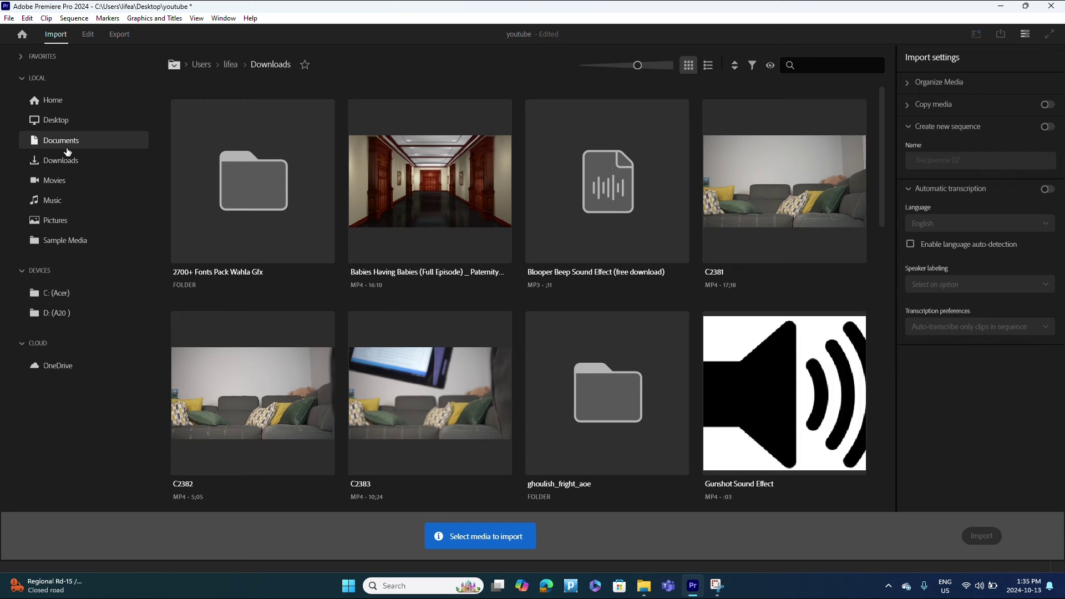
{"action": "left_click", "coordinate": [65, 162]}
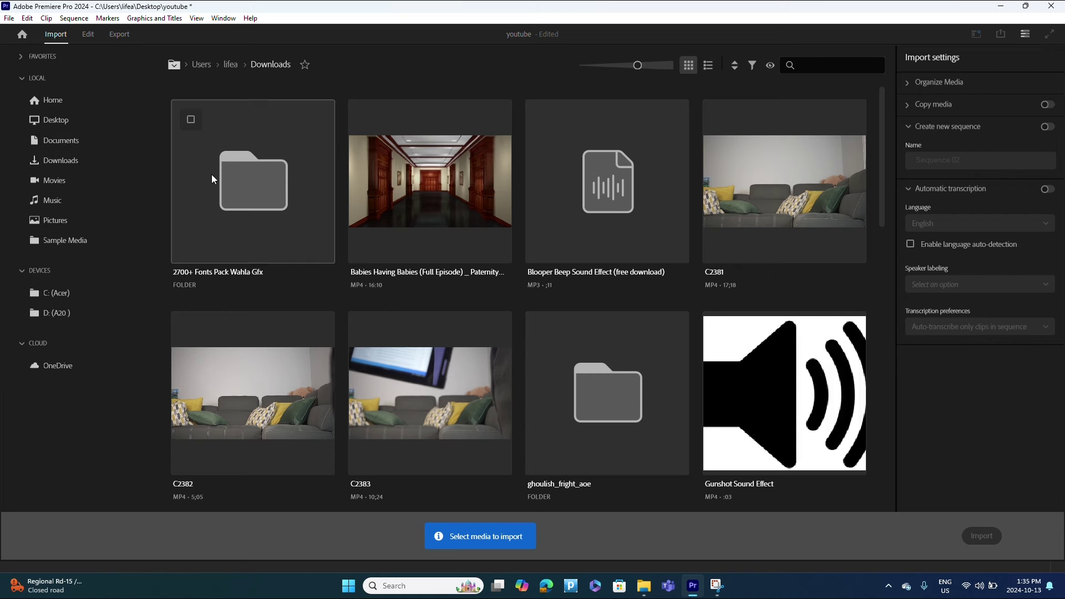
{"action": "left_click", "coordinate": [367, 124]}
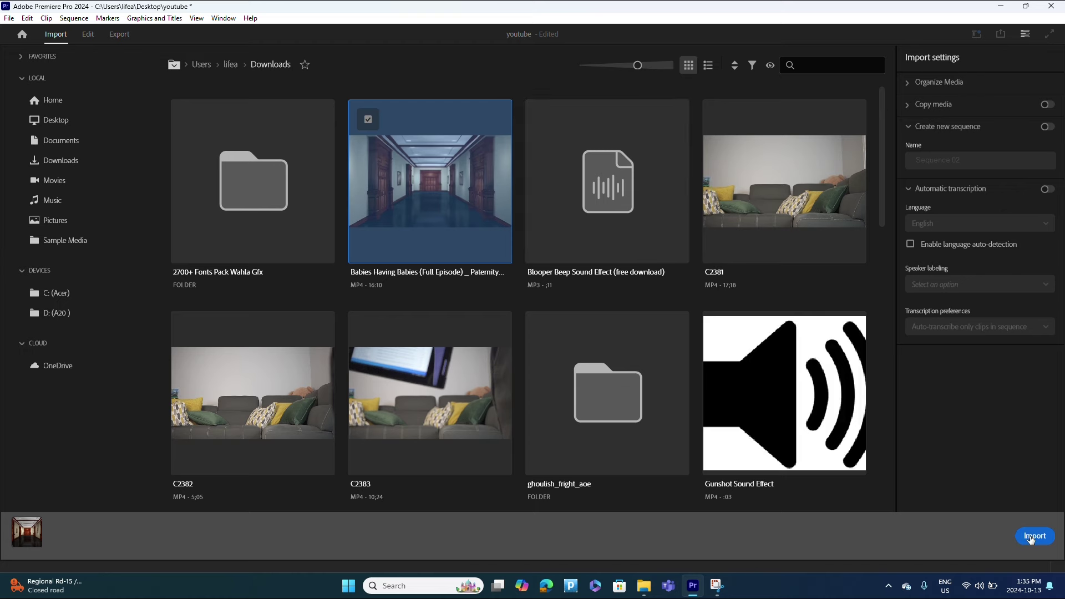
{"action": "left_click", "coordinate": [1033, 535]}
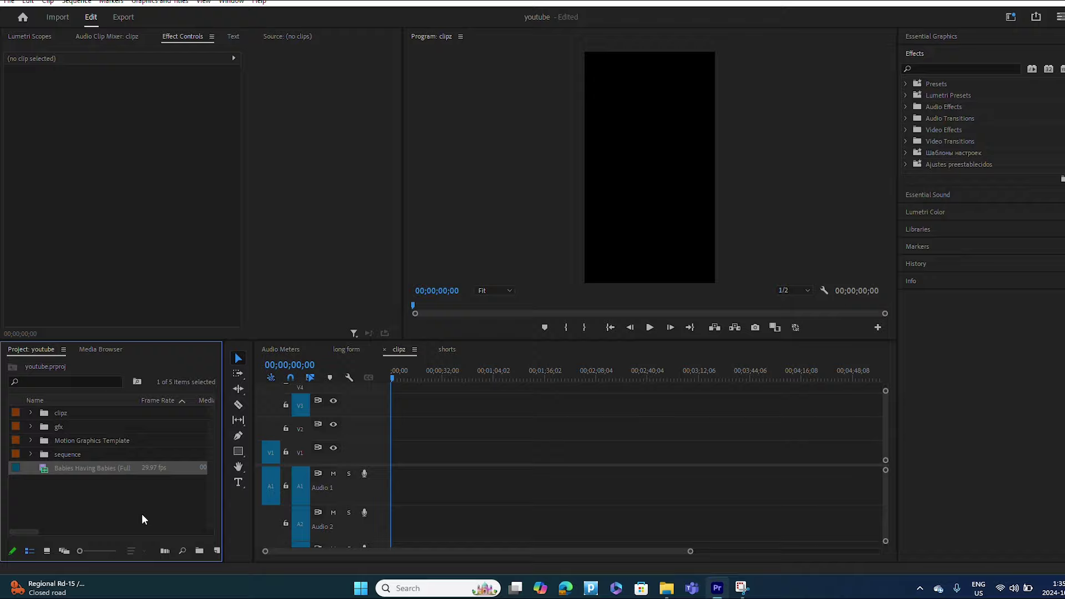
- Drag the Babies Having Babies clip into the clipz bin and confirm it arrived
{"action": "left_click_drag", "start_coordinate": [60, 463], "coordinate": [62, 418]}
{"action": "left_click", "coordinate": [63, 455]}
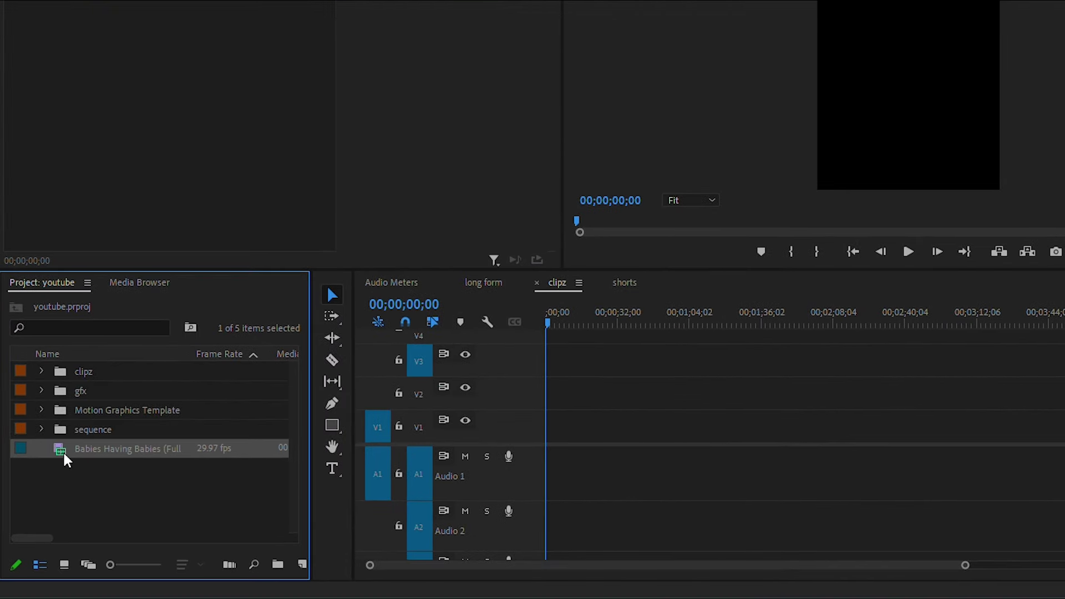
{"action": "left_click_drag", "start_coordinate": [62, 454], "coordinate": [69, 379]}
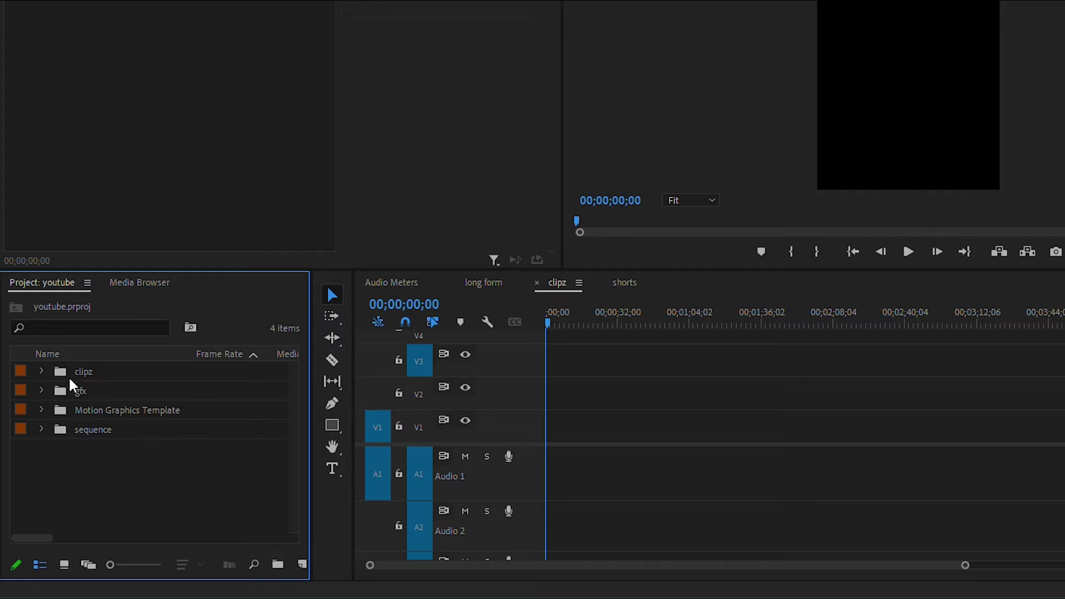
{"action": "left_click", "coordinate": [42, 371]}
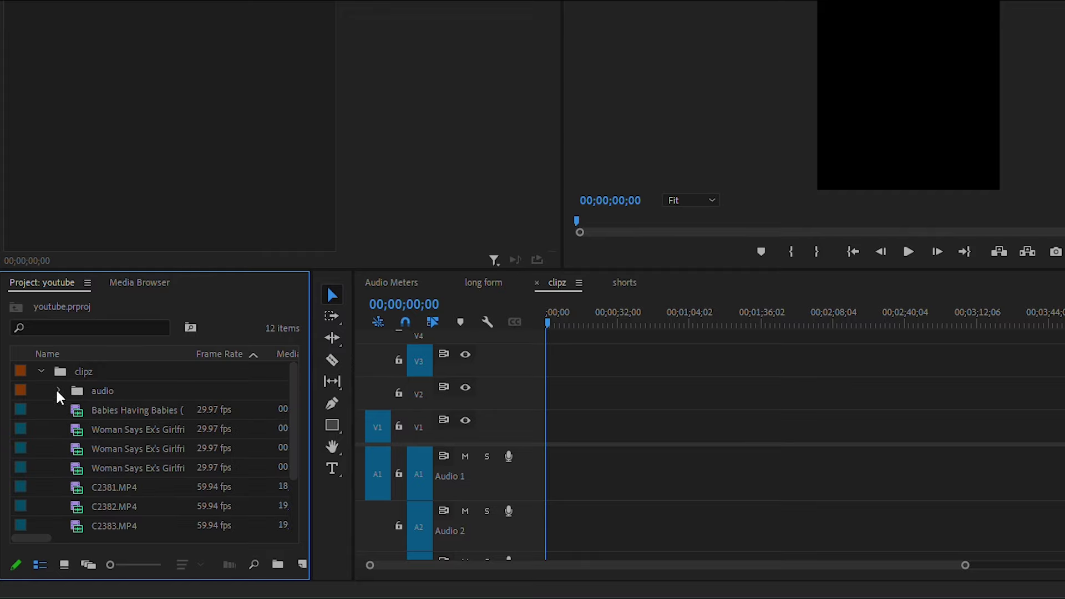
{"action": "left_click", "coordinate": [42, 371]}
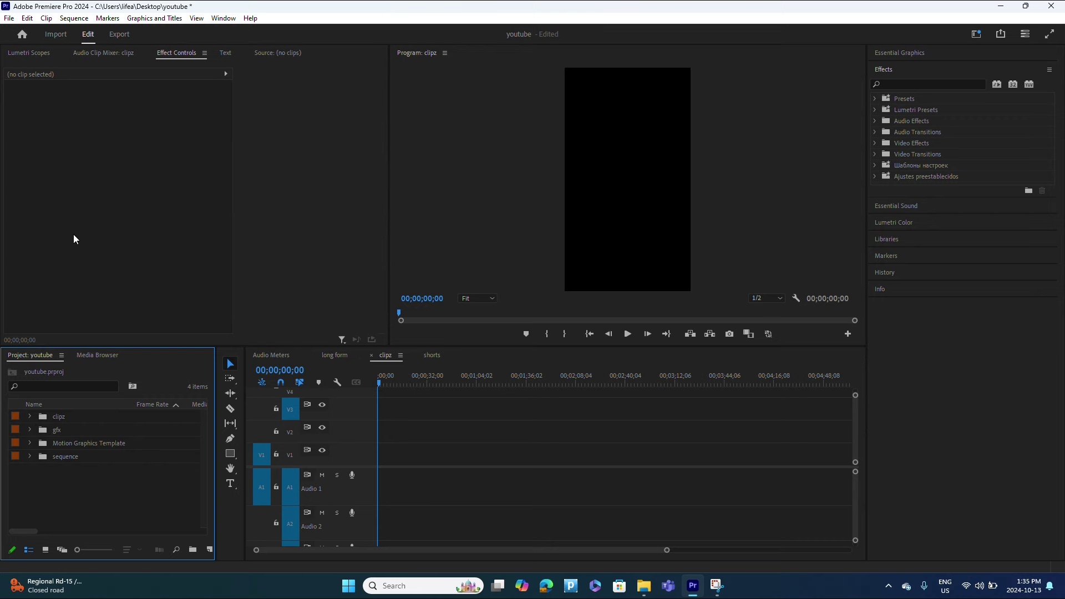
{"action": "left_click", "coordinate": [61, 34]}
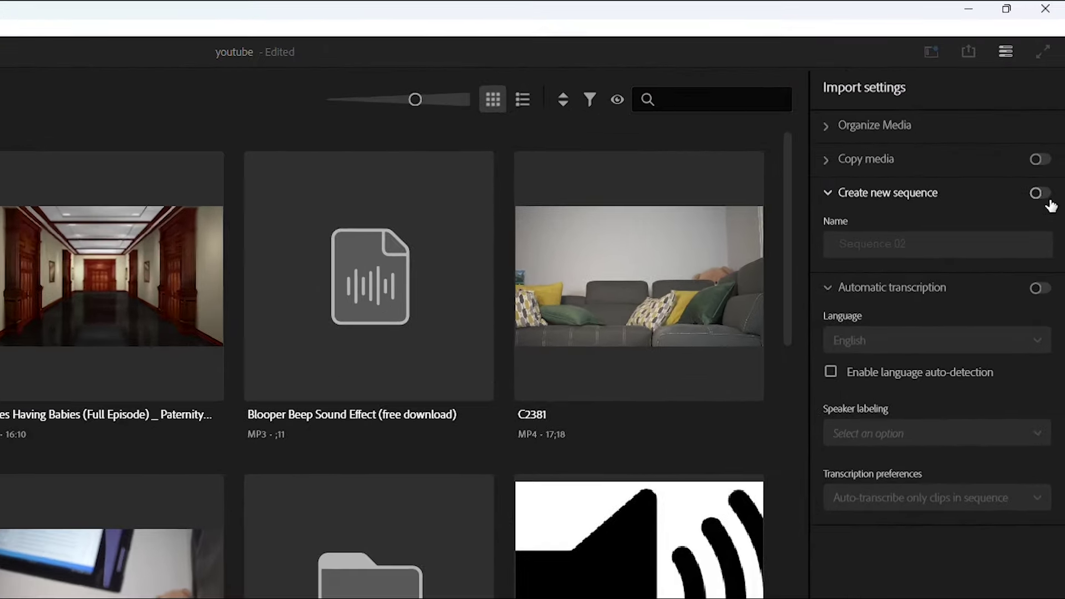
{"action": "left_click", "coordinate": [1046, 197]}
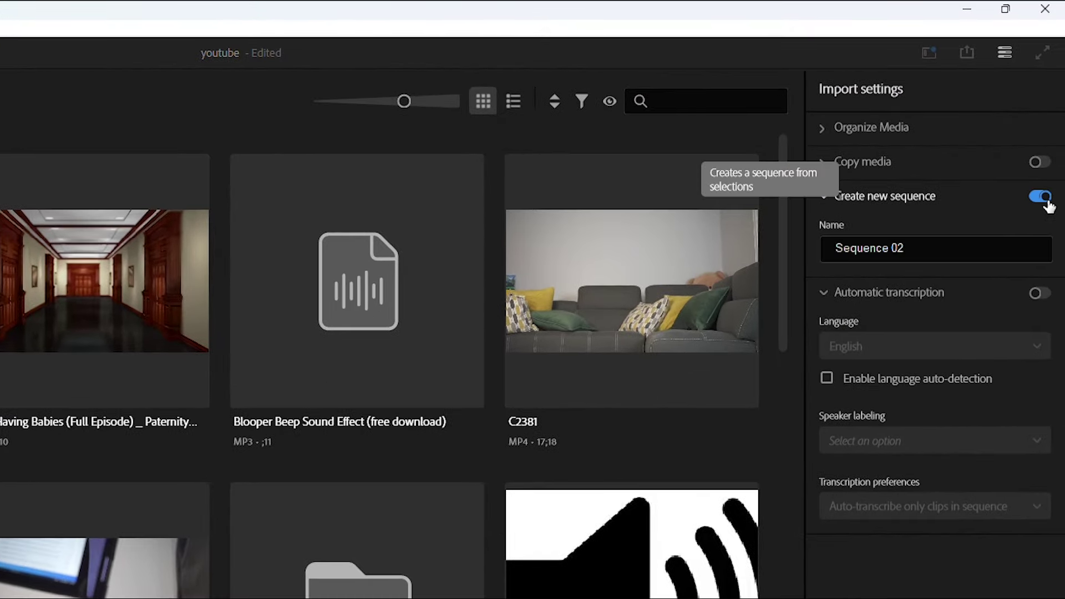
{"action": "left_click", "coordinate": [1046, 198]}
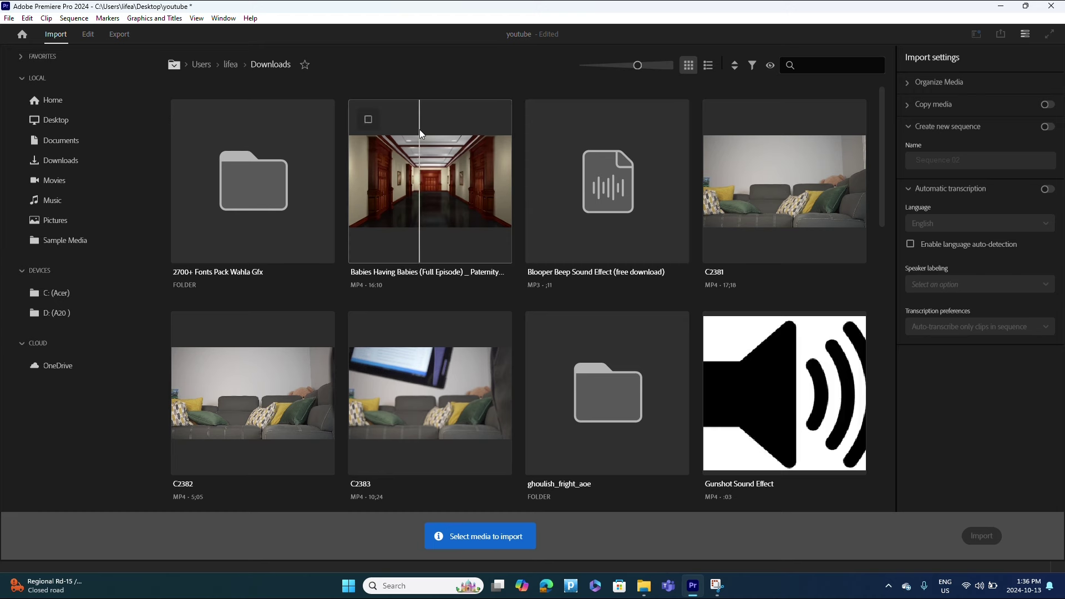
{"action": "left_click", "coordinate": [89, 35]}
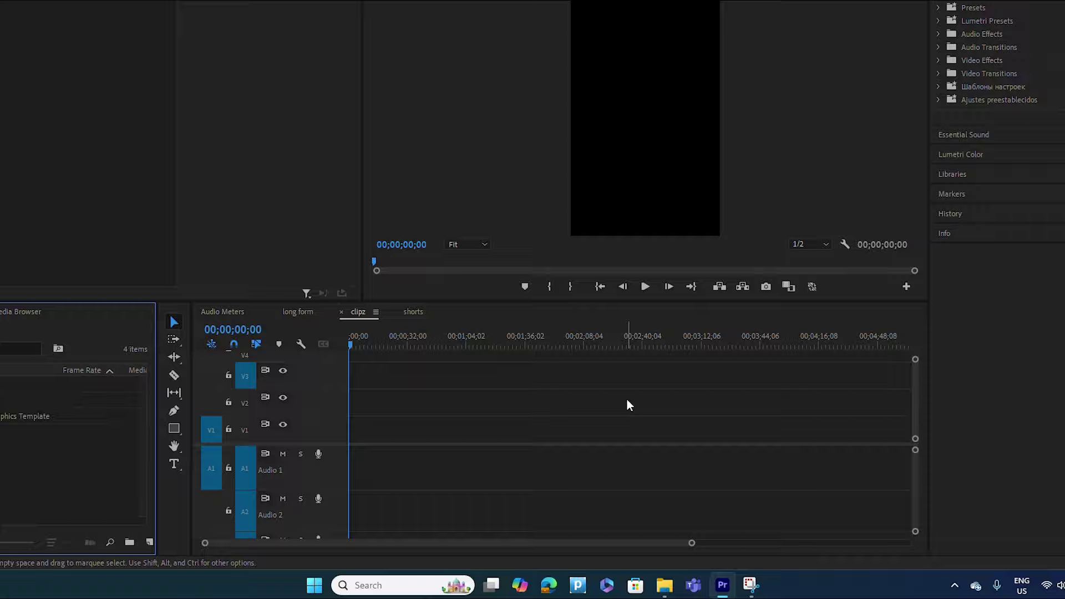
- In Explorer's Downloads, select three Judge Judy clips and The WORST Hairdresser Injuries, dragging them toward Premiere
{"action": "left_click", "coordinate": [664, 585]}
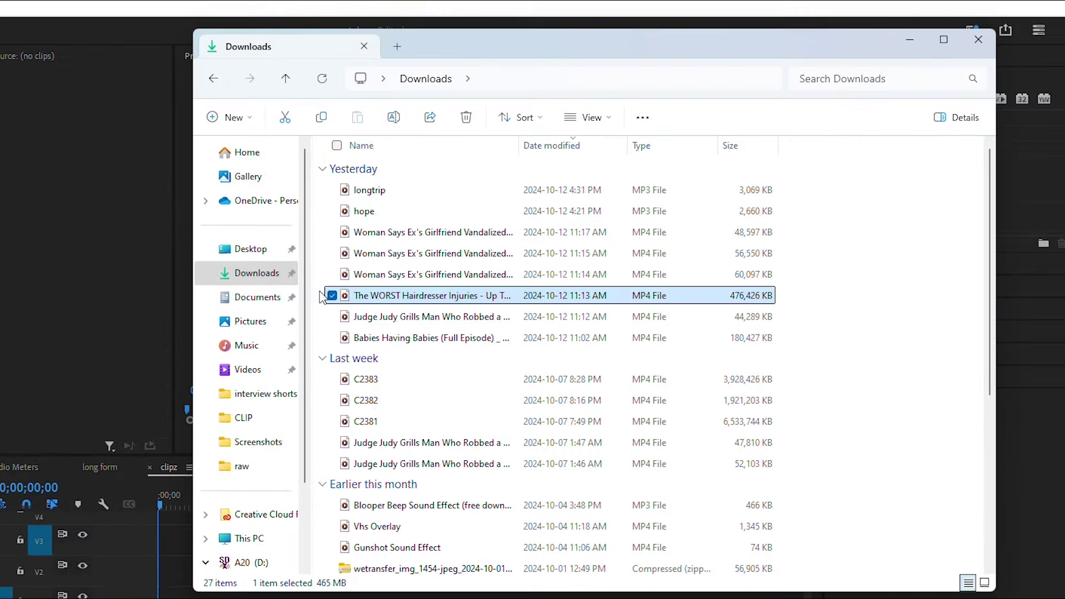
{"action": "left_click", "coordinate": [329, 296]}
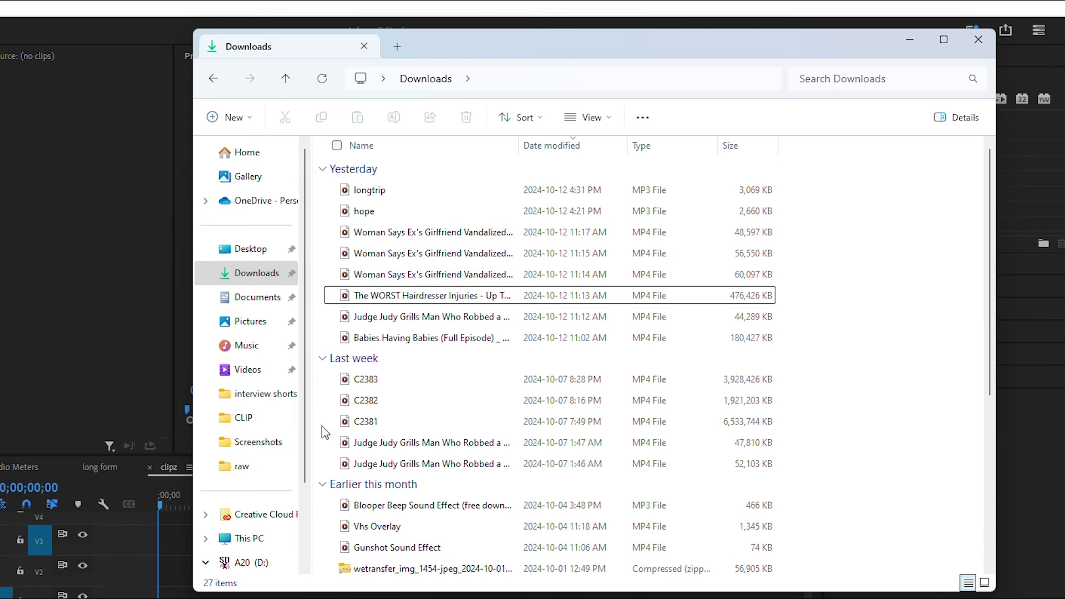
{"action": "left_click", "coordinate": [330, 463]}
{"action": "left_click", "coordinate": [332, 443]}
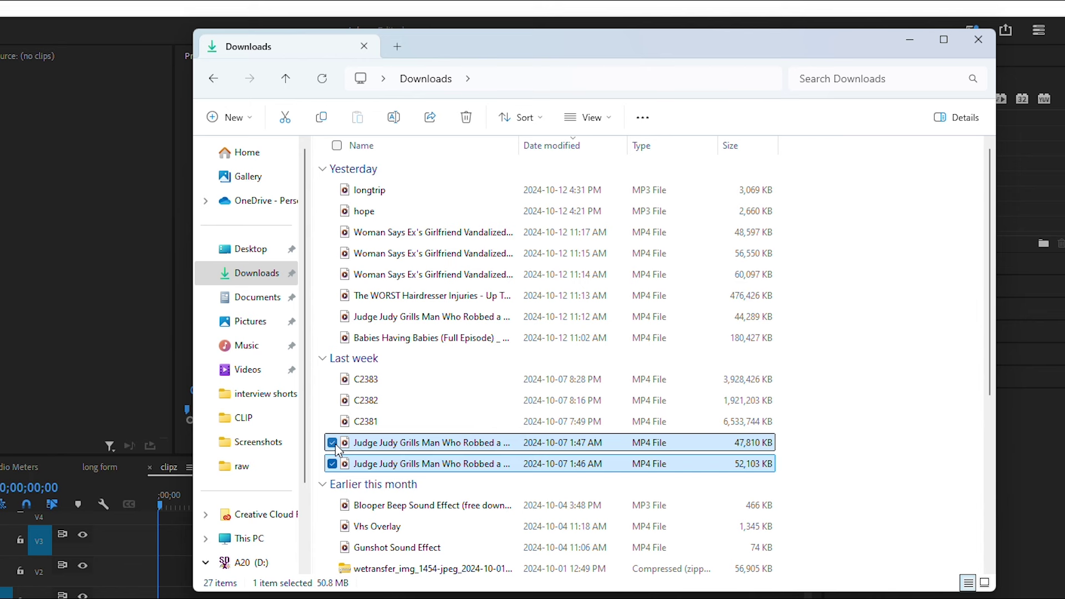
{"action": "left_click", "coordinate": [332, 317]}
{"action": "left_click", "coordinate": [333, 295]}
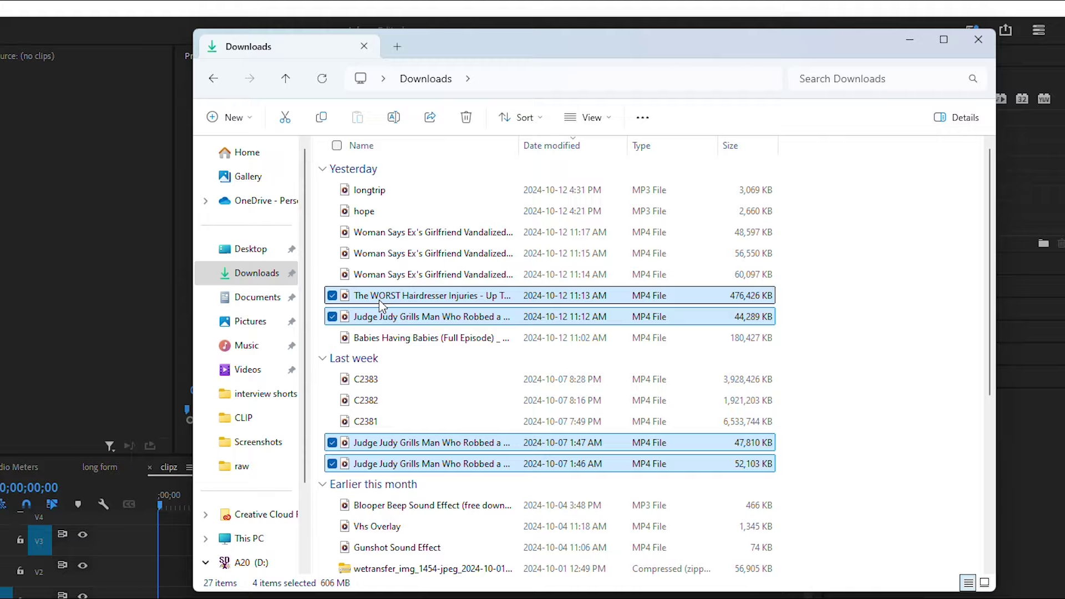
{"action": "left_click_drag", "start_coordinate": [381, 305], "coordinate": [0, 533]}
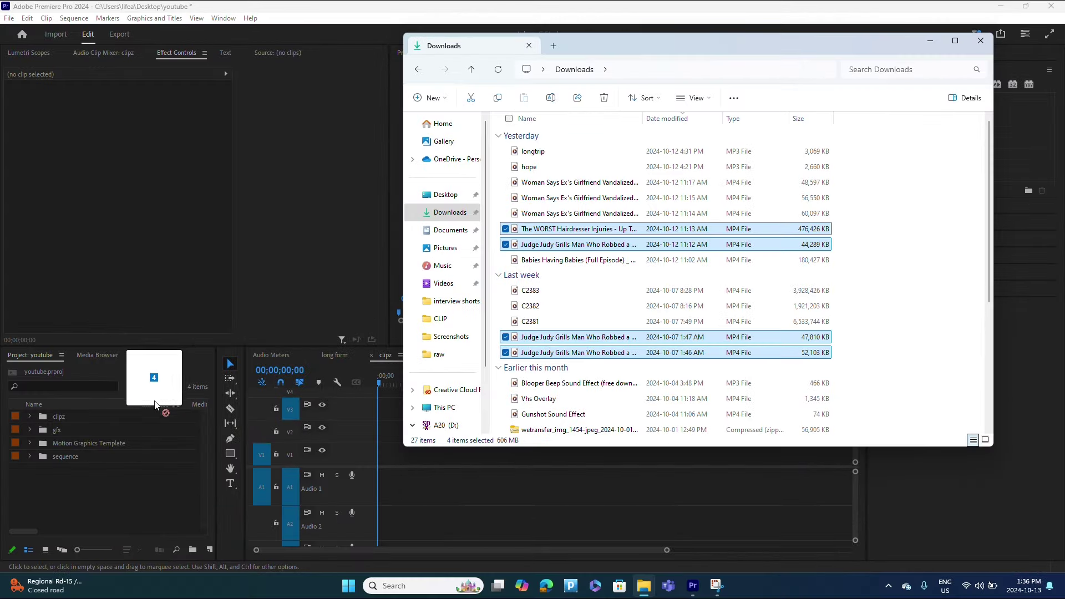
- Drop the Hairdresser and three Judge Judy videos onto clipz and expand it to review
{"action": "left_click_drag", "start_coordinate": [155, 405], "coordinate": [118, 424]}
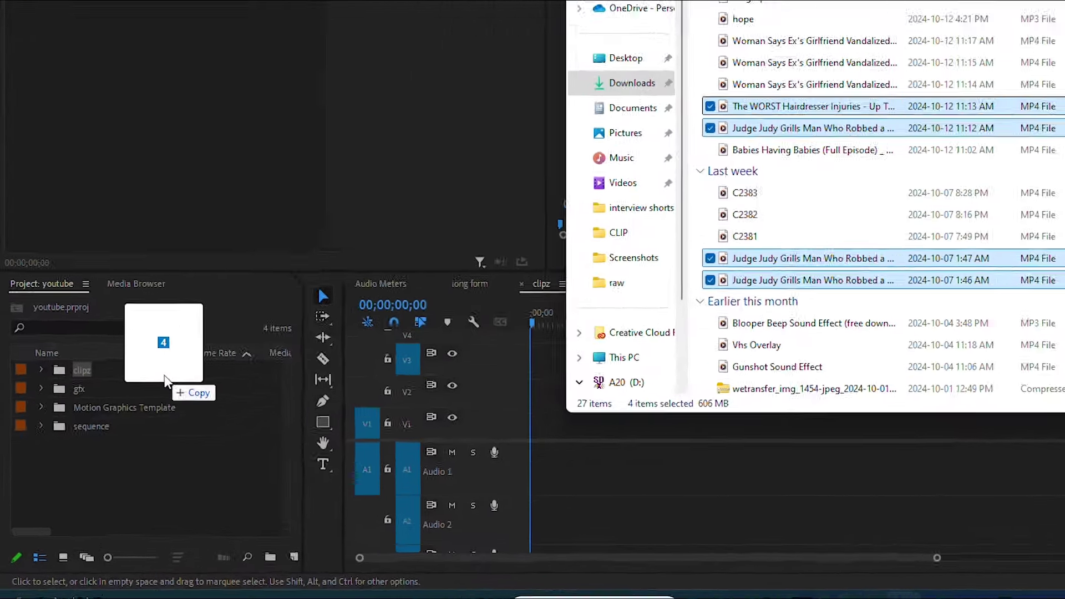
{"action": "left_click_drag", "start_coordinate": [166, 381], "coordinate": [174, 357]}
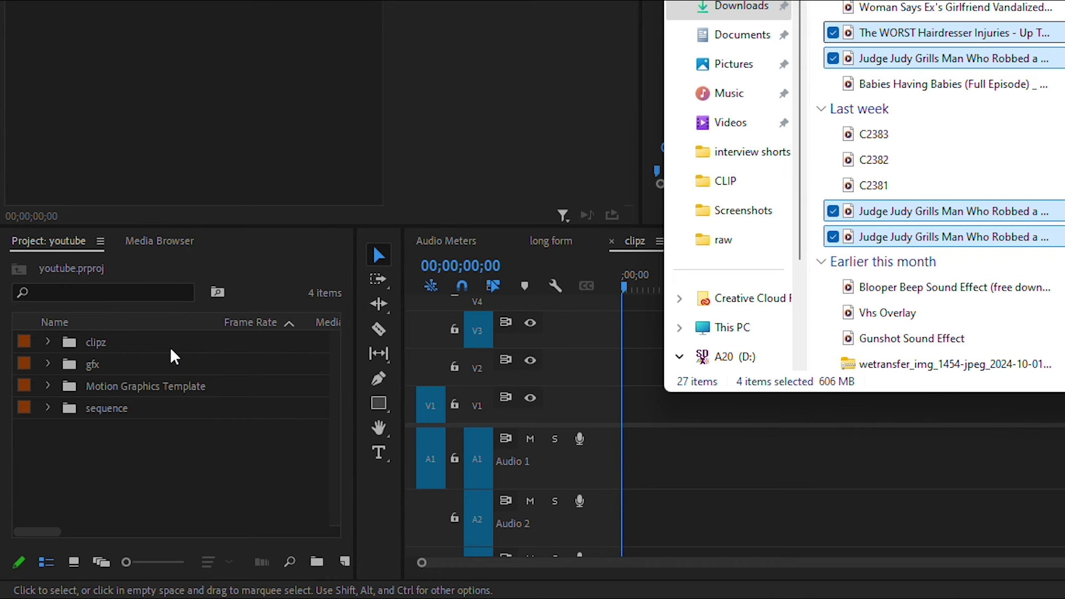
{"action": "left_click", "coordinate": [49, 342]}
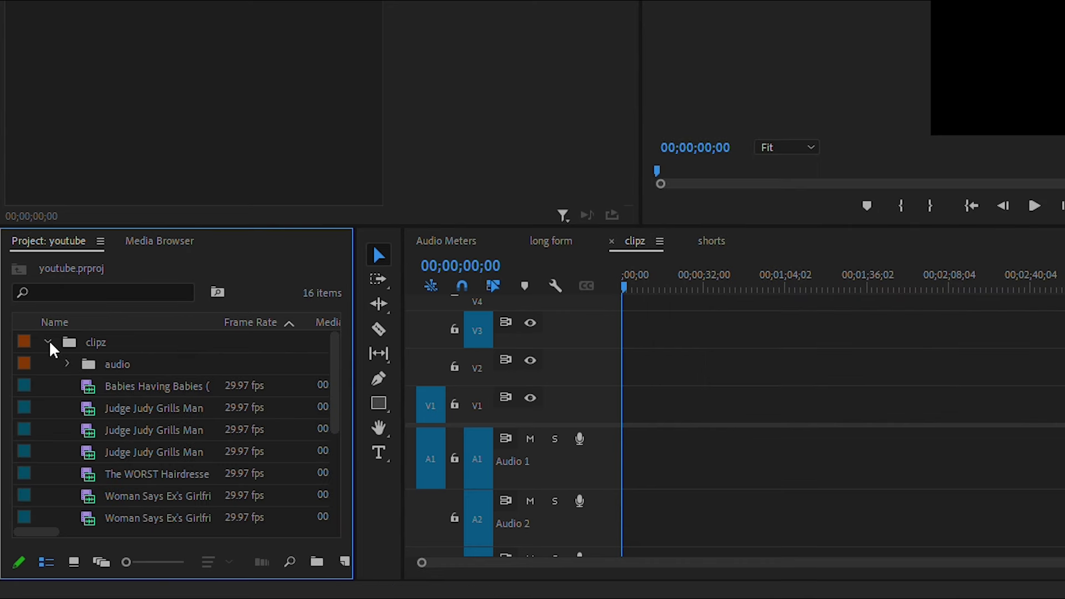